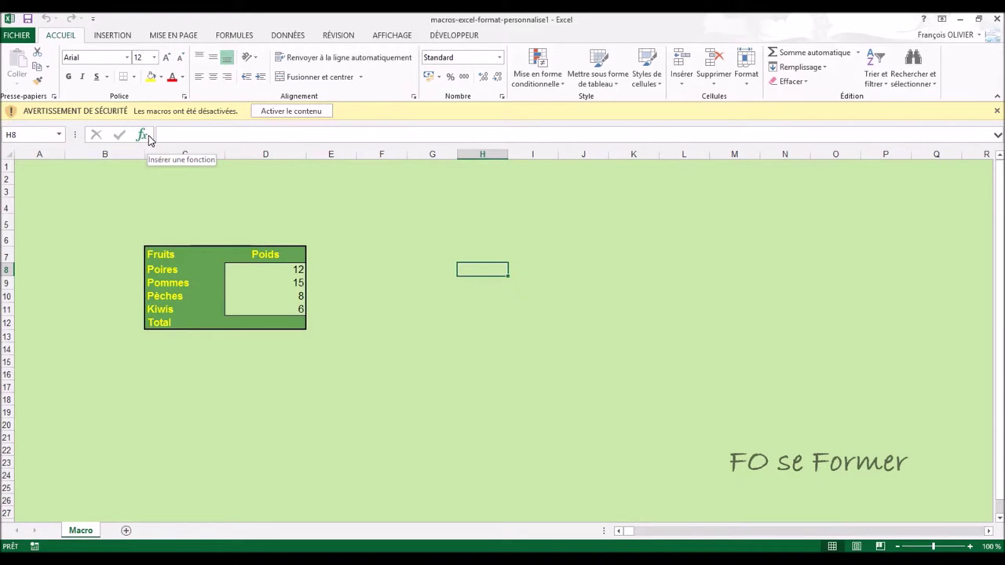
- Open the Trust Center's macro settings from the DÉVELOPPEUR tab
click(463, 35)
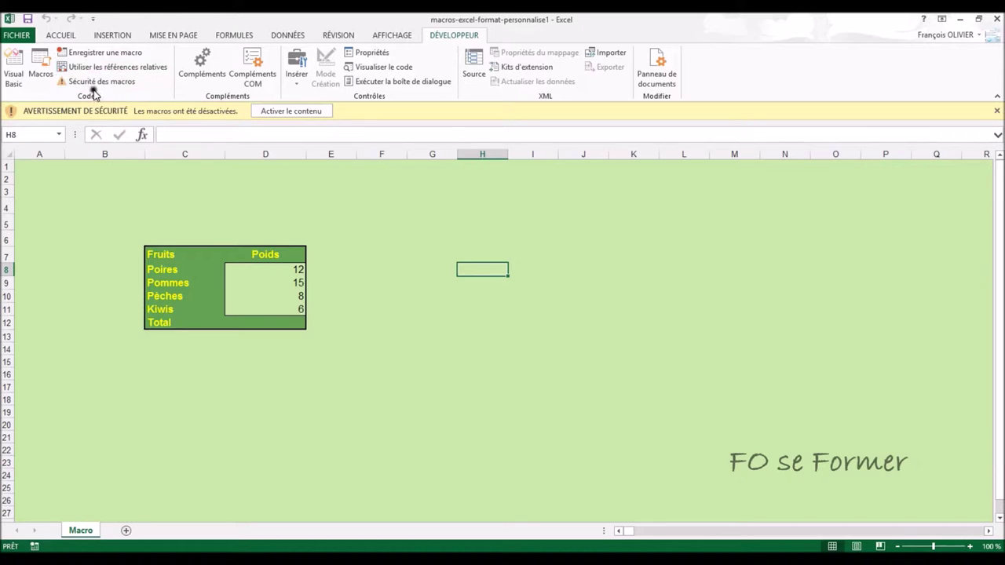
click(96, 82)
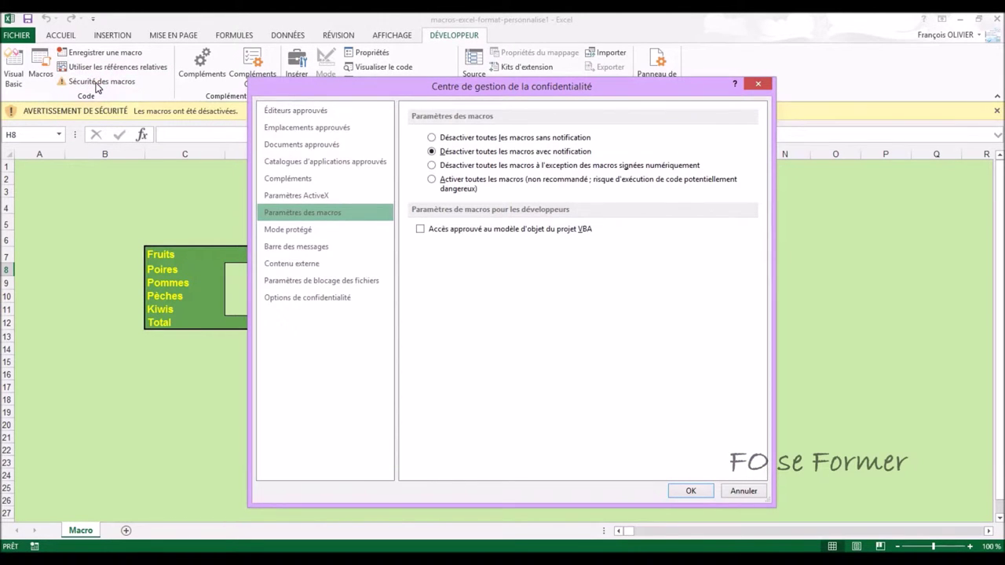
click(346, 226)
- Move the dialog to reveal the Poids column and select disable all macros without notification
drag(546, 86, 666, 86)
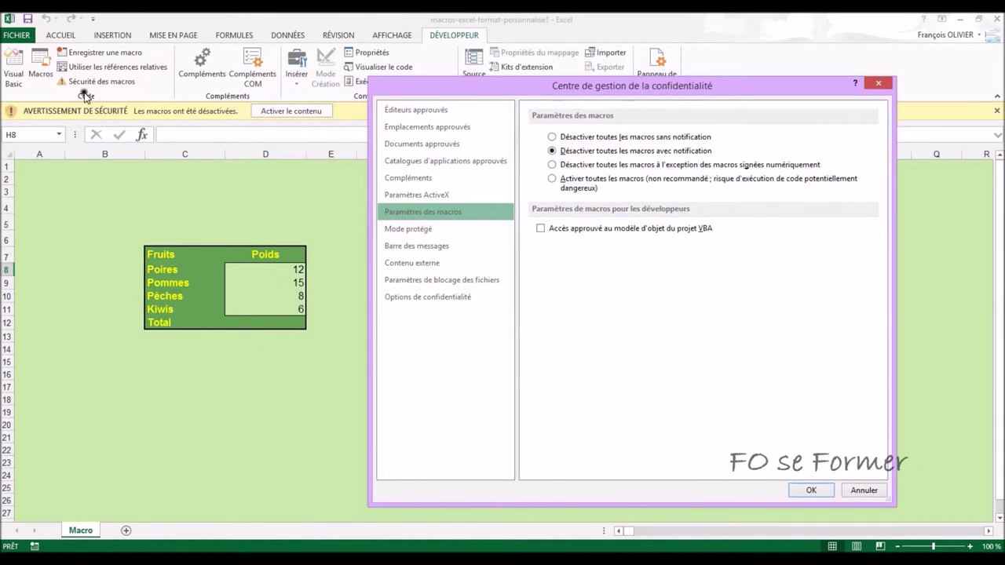
drag(449, 84, 365, 84)
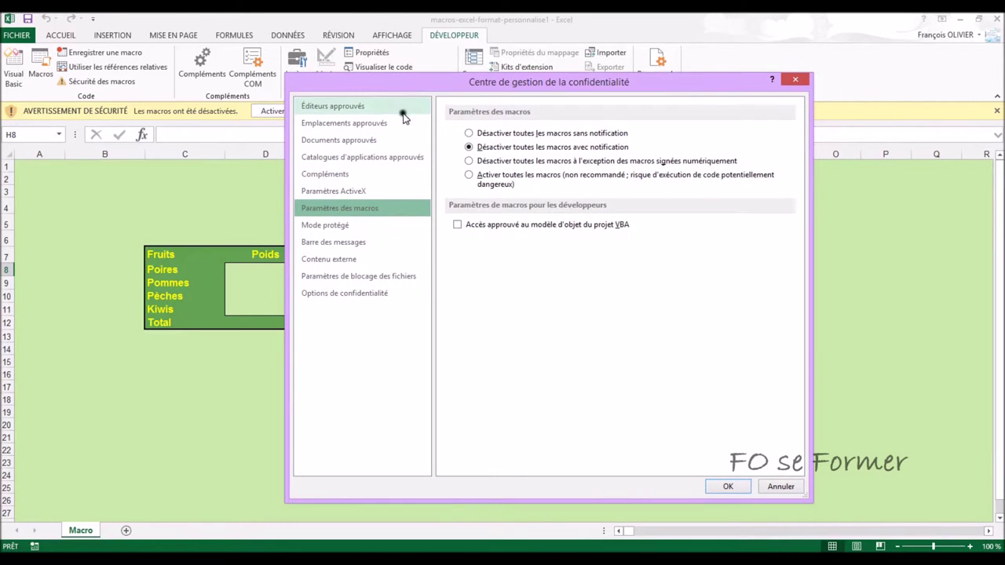
click(471, 134)
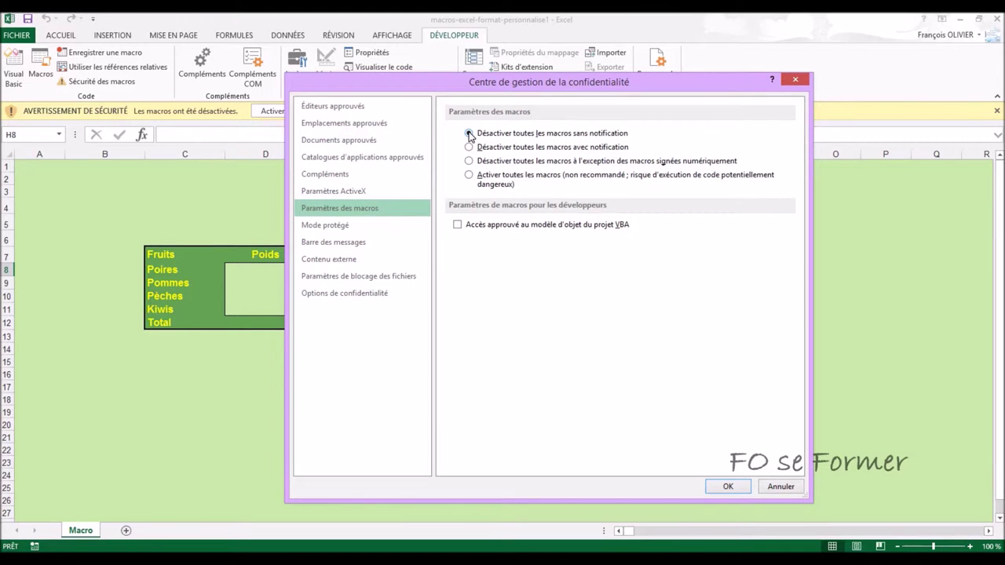
click(514, 161)
- Select the option to enable all macros
click(533, 178)
- Set macros back to disabled with notification, review the trusted locations, and confirm with OK
click(472, 147)
click(373, 125)
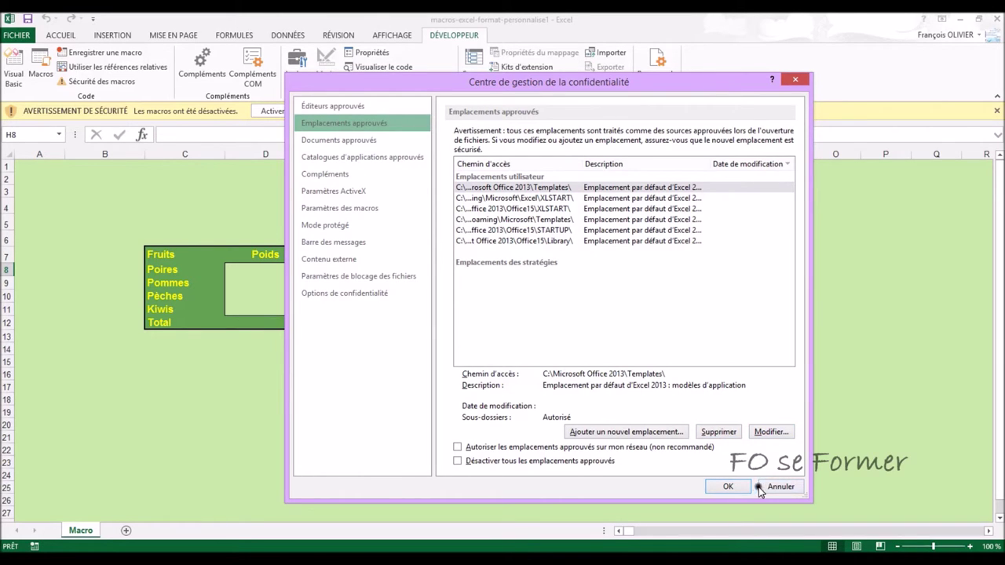
click(733, 487)
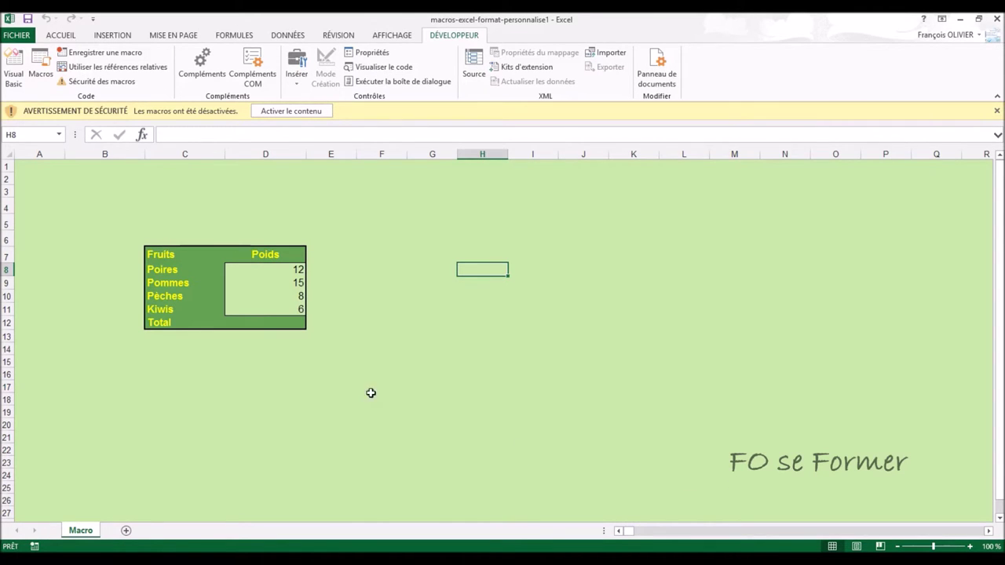
- On the FICHIER Info page, open and cancel the Trust Center settings, then show the Activer le contenu choices
click(18, 36)
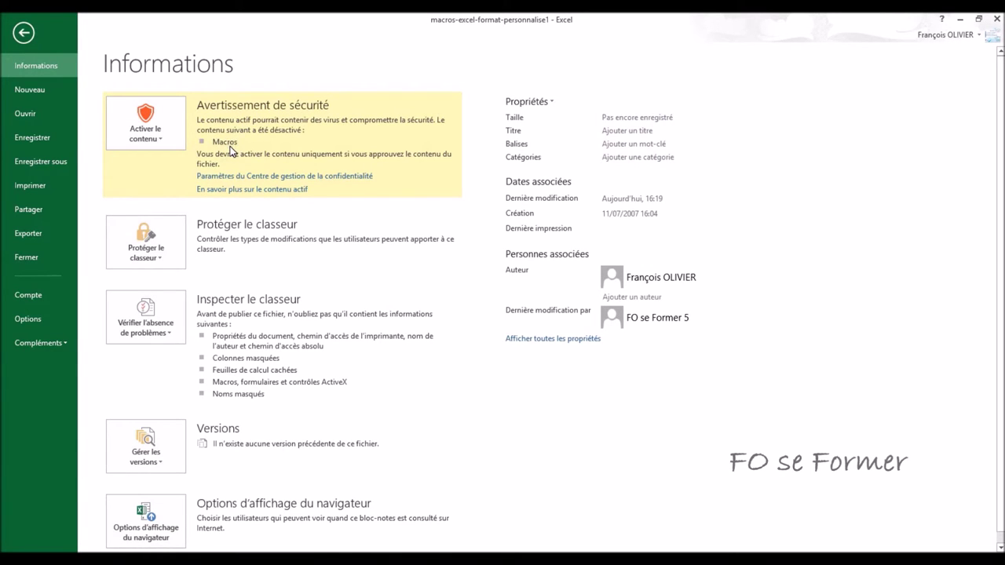
click(314, 180)
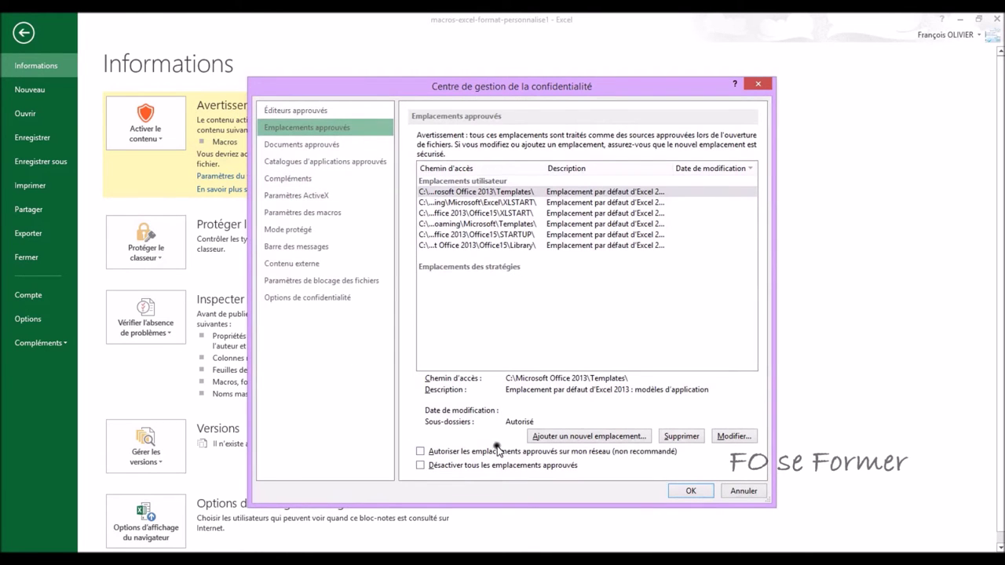
click(746, 490)
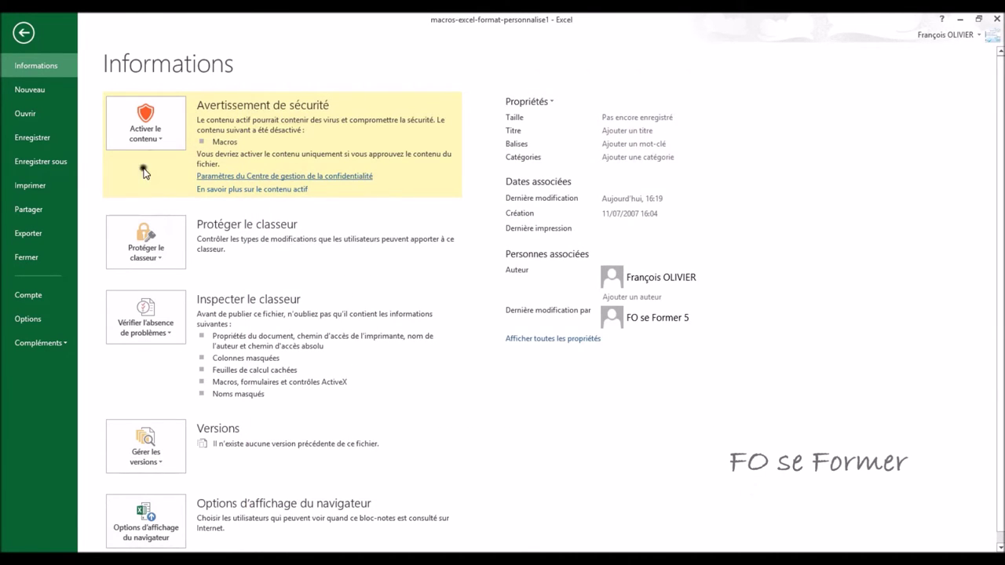
click(156, 132)
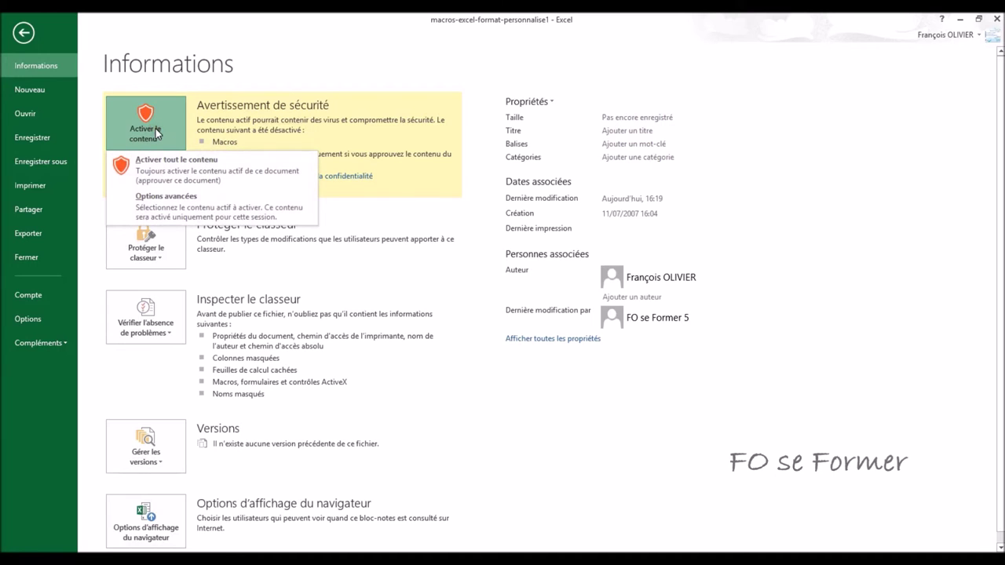
- Under Options avancées, keep Me protéger de tout contenu inconnu selected and confirm with OK
click(170, 207)
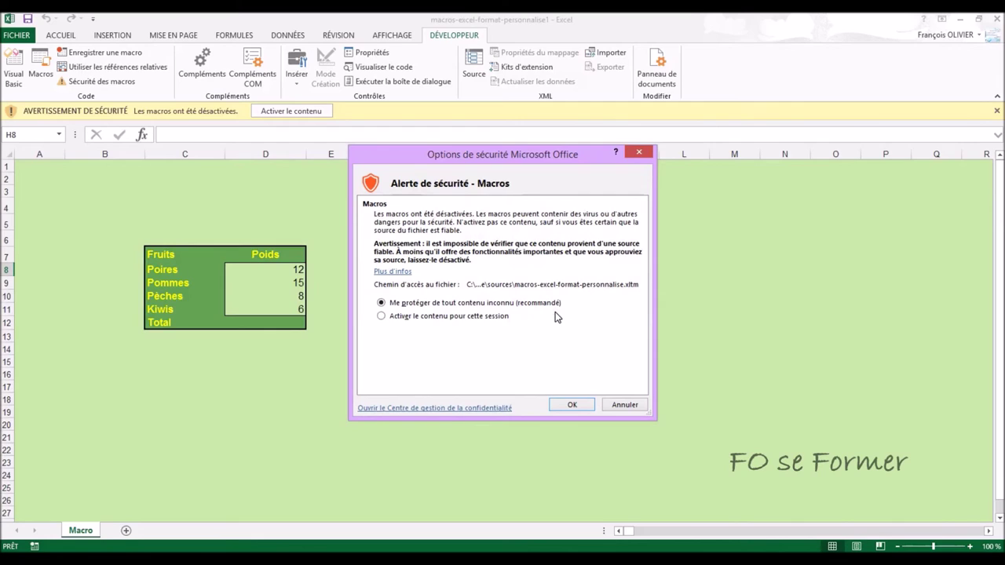
click(556, 404)
click(490, 316)
click(577, 405)
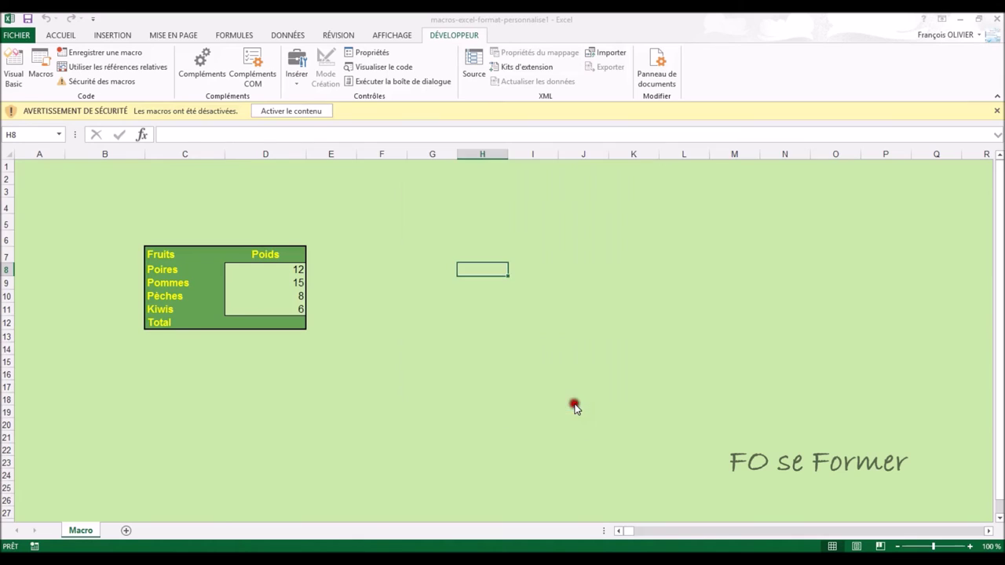